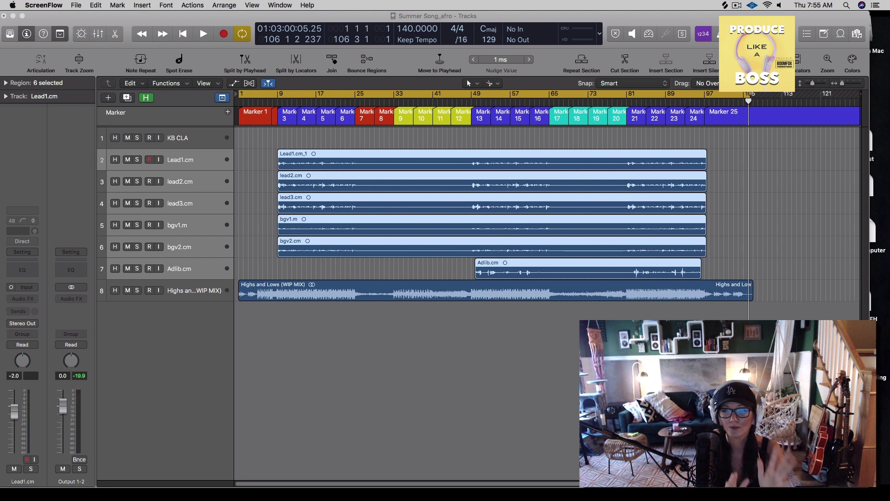
Step: Bring the Logic project forward, toggle Cycle, and drag a first cycle range from bar 1
left_click(395, 92)
left_click_drag(288, 19, 292, 17)
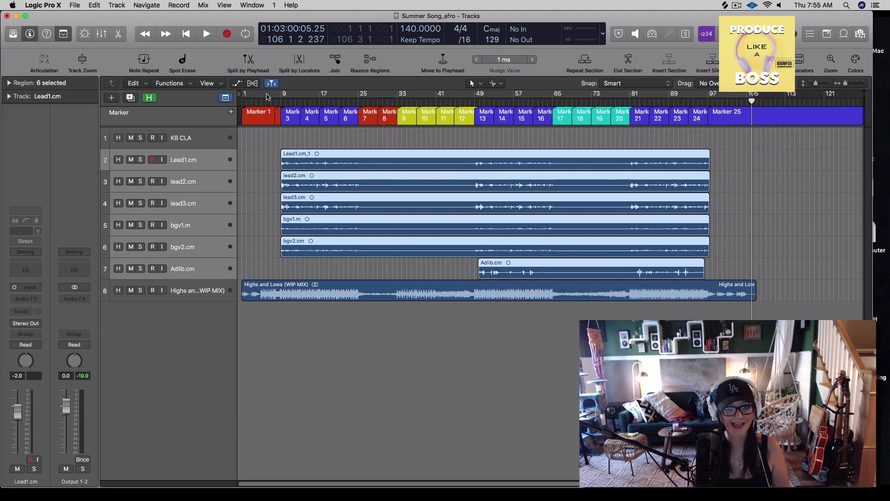
left_click(247, 98)
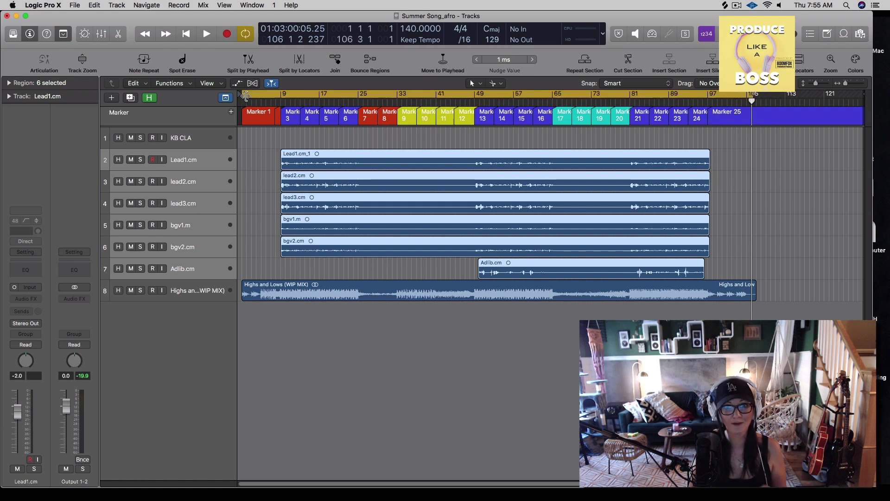
left_click(246, 97)
left_click_drag(246, 98, 751, 102)
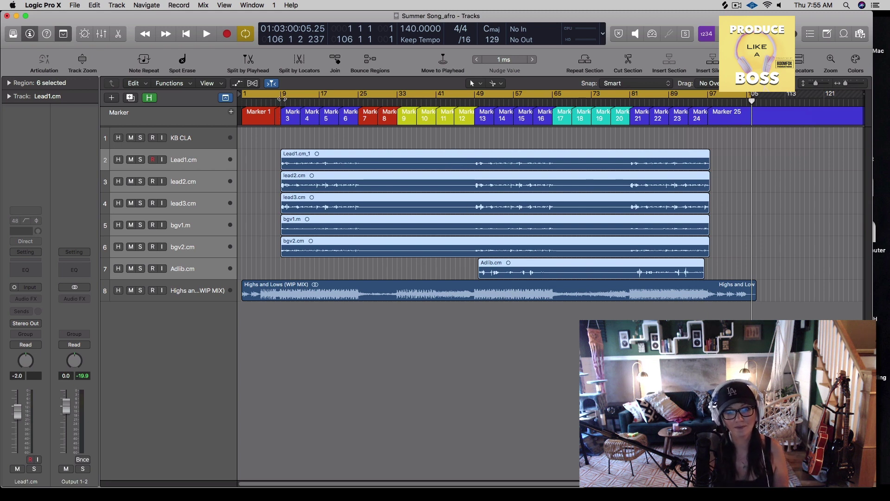
Step: Try cycle ranges of bars 9–63, from bar 49, and 1–4, then settle on bars 1 to 98
mouse_move(282, 95)
left_mouse_down()
mouse_move(398, 111)
mouse_move(543, 112)
left_mouse_up()
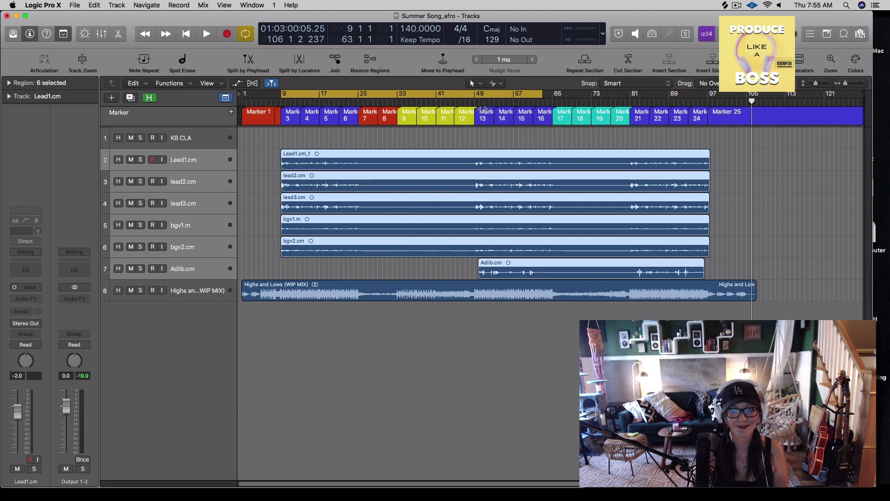
left_click_drag(478, 94, 702, 99)
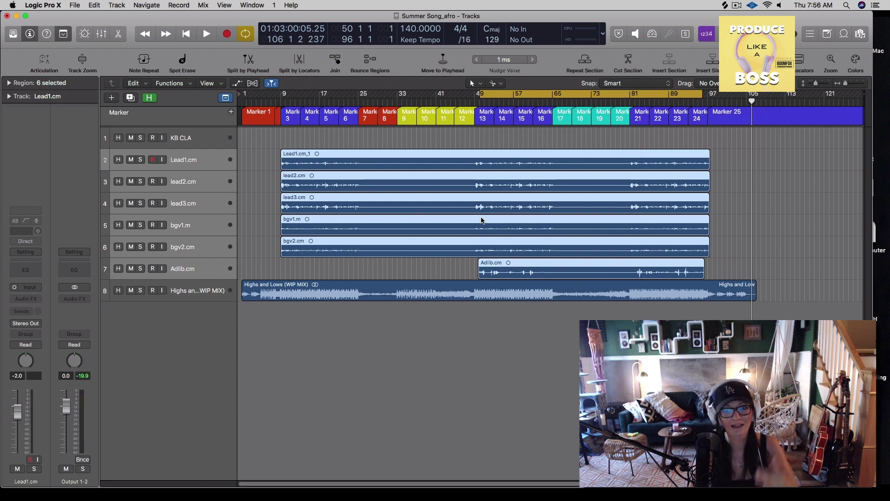
left_click(493, 95)
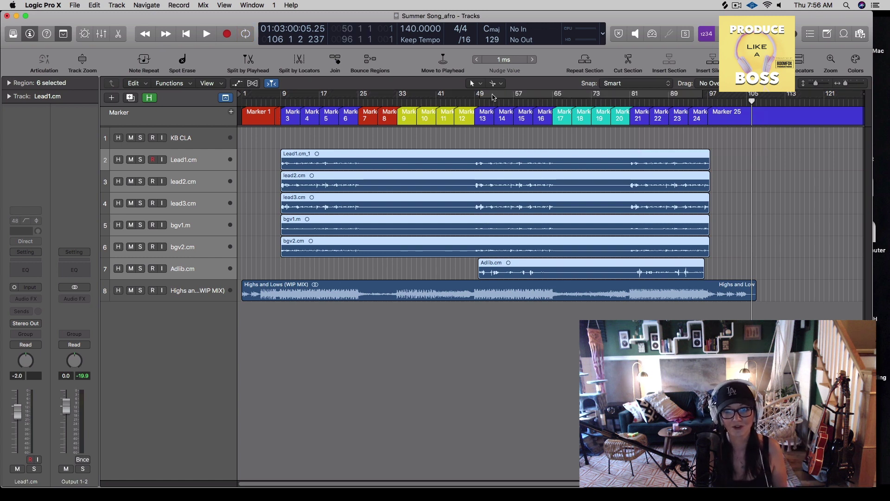
left_click_drag(246, 97, 259, 100)
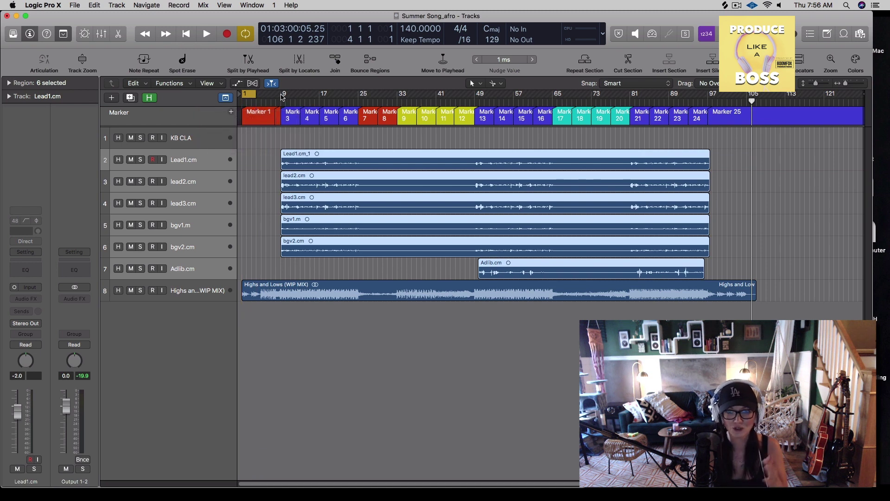
left_click(245, 96)
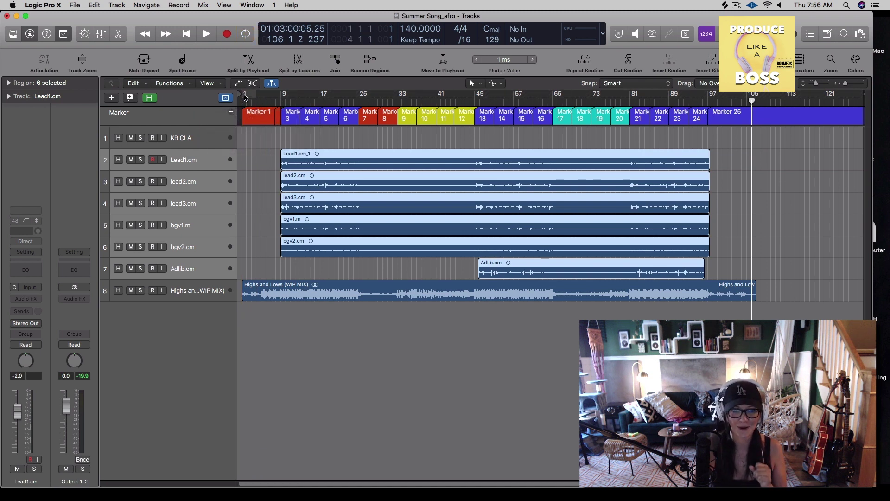
left_click_drag(245, 97, 716, 121)
Step: Extend the cycle range's end to bar 105 and zoom in on the song's final bars
key("z")
scroll(723, 133, "right", 5)
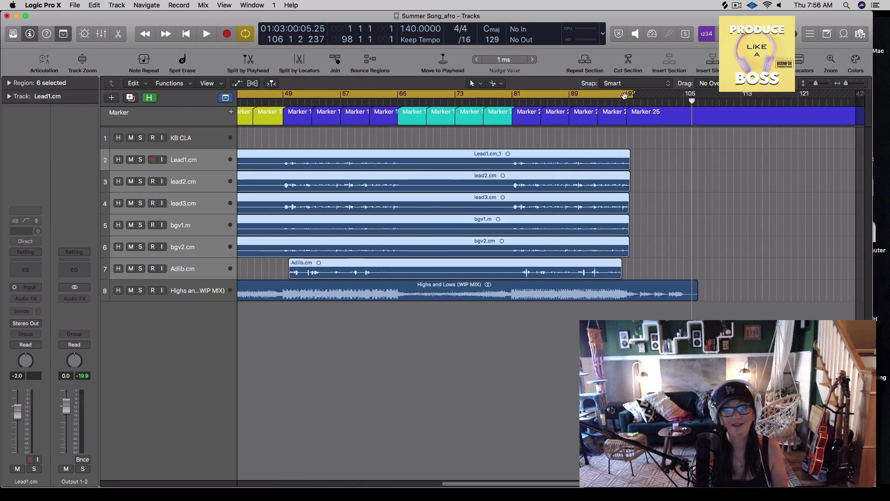
left_click_drag(635, 96, 692, 95)
left_click(667, 94)
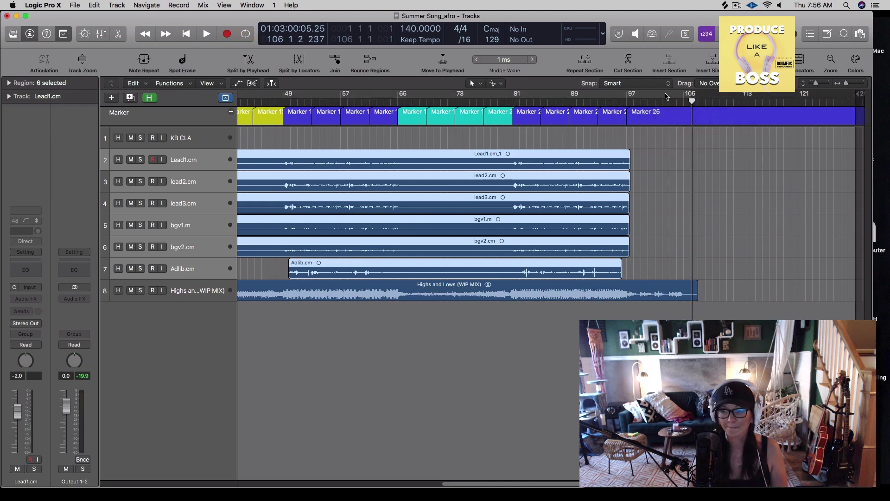
left_click(665, 98)
key("super+Down")
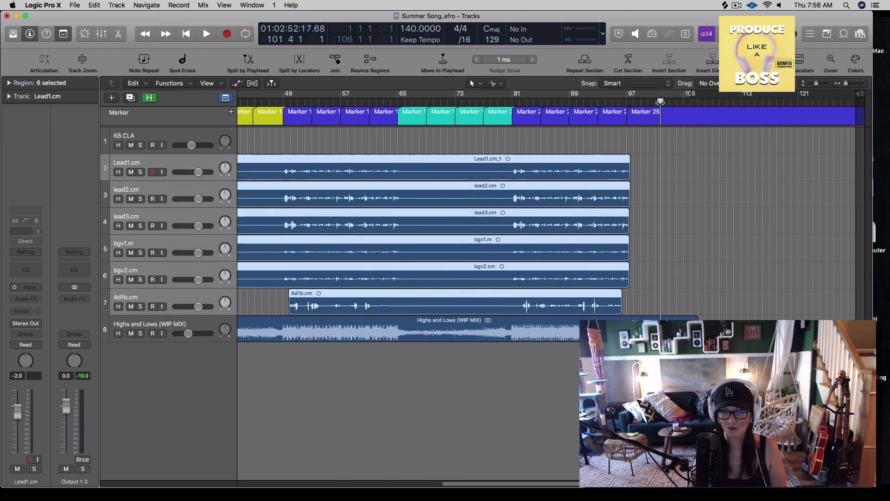
key("super+Right")
key("super+Right")
key("super+Right")
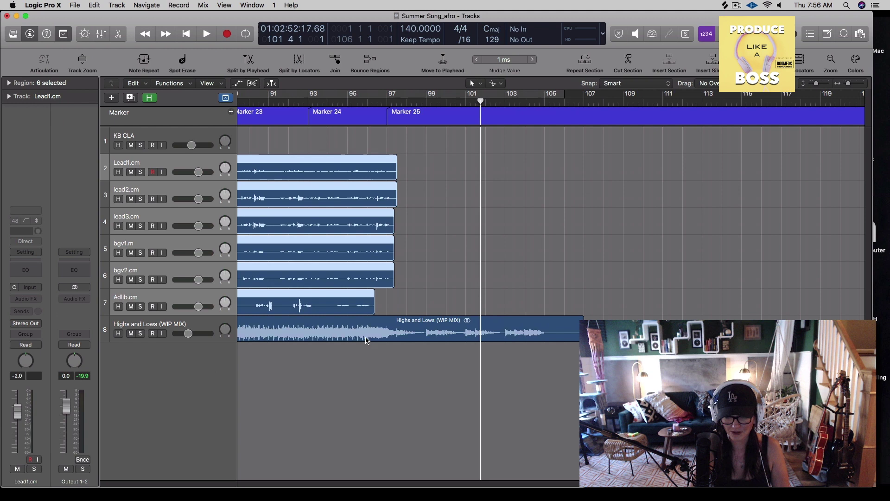
Step: Play the ending to check the tails, then re-enable the cycle range and zoom back out
key("space")
left_click(545, 107)
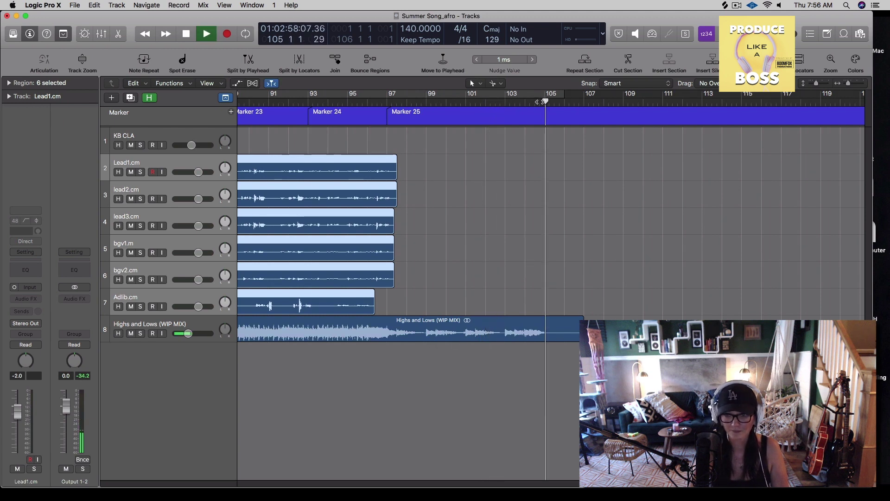
key("space")
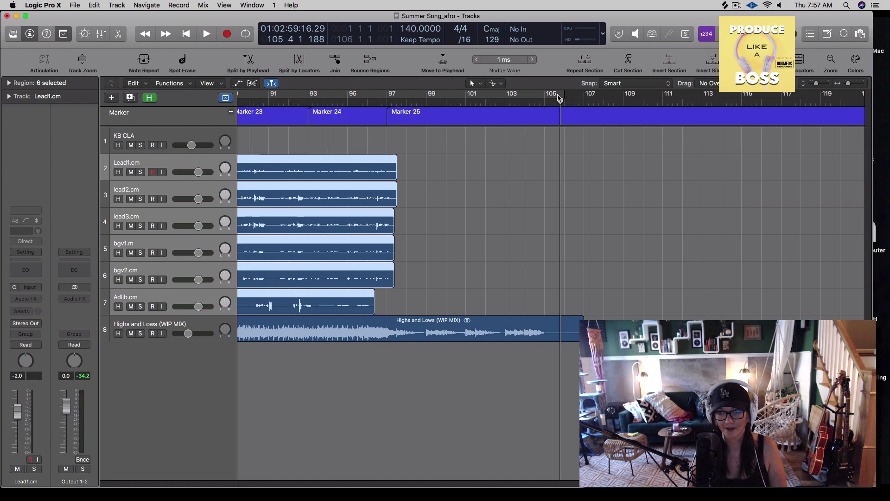
left_click(558, 96)
scroll(424, 292, "left", 6)
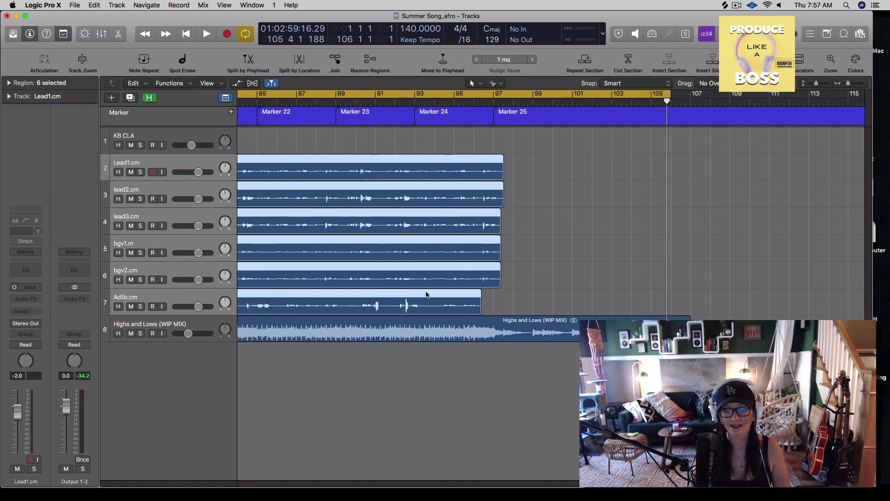
scroll(426, 293, "left", 10)
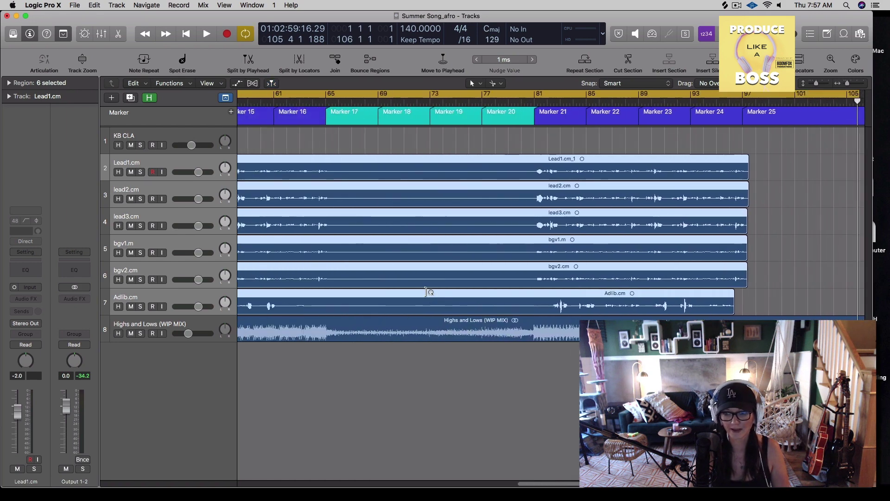
scroll(426, 292, "down", 5)
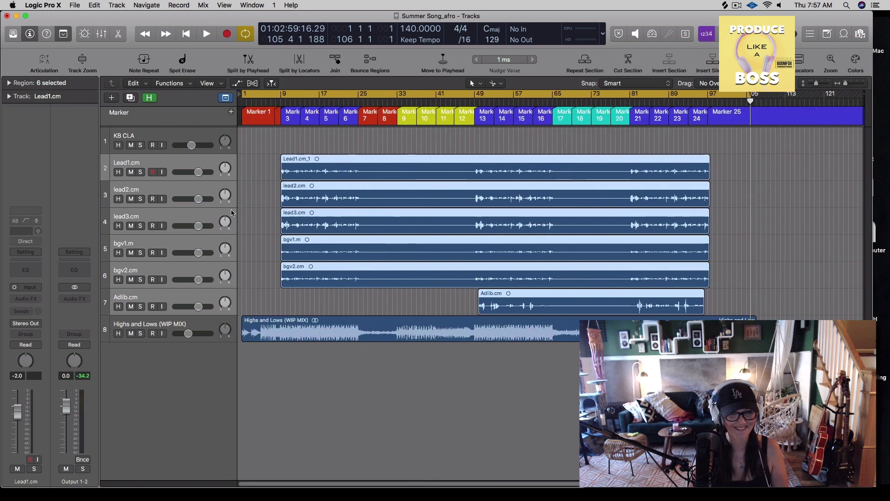
Step: Select the six vocal tracks and choose File > Export > 6 Tracks as Audio Files
left_click(427, 294)
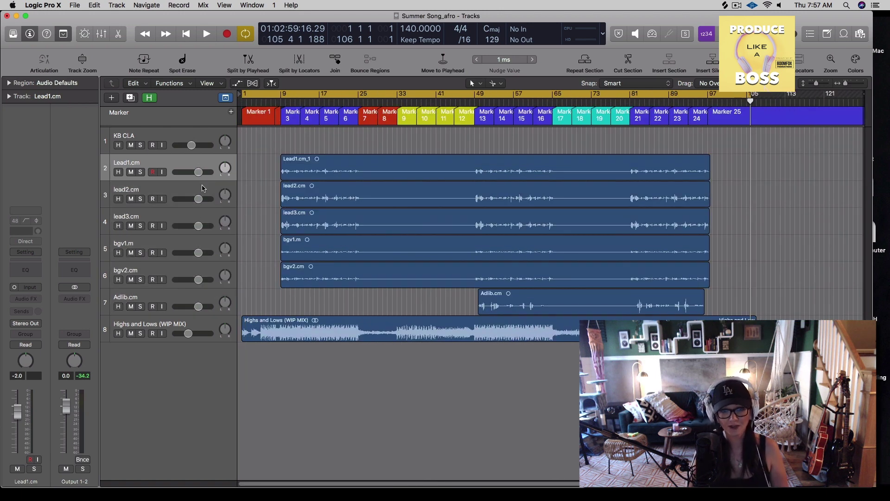
left_click(170, 285, "shift")
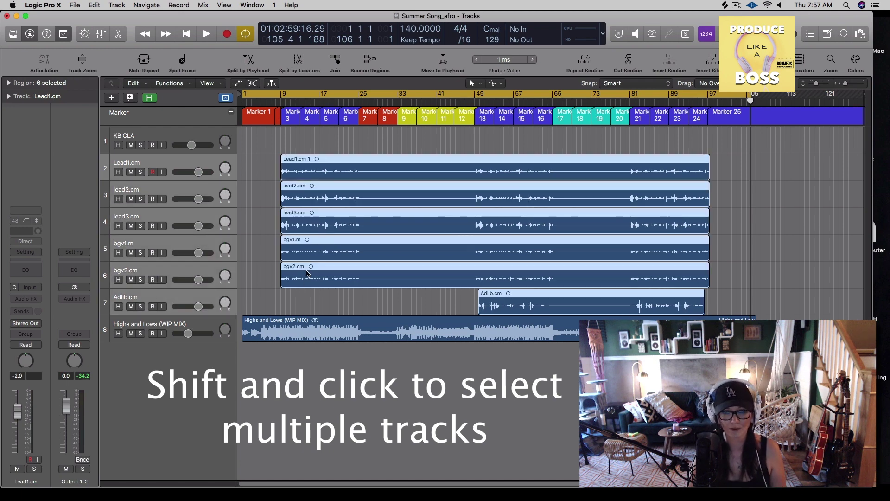
left_click(77, 6)
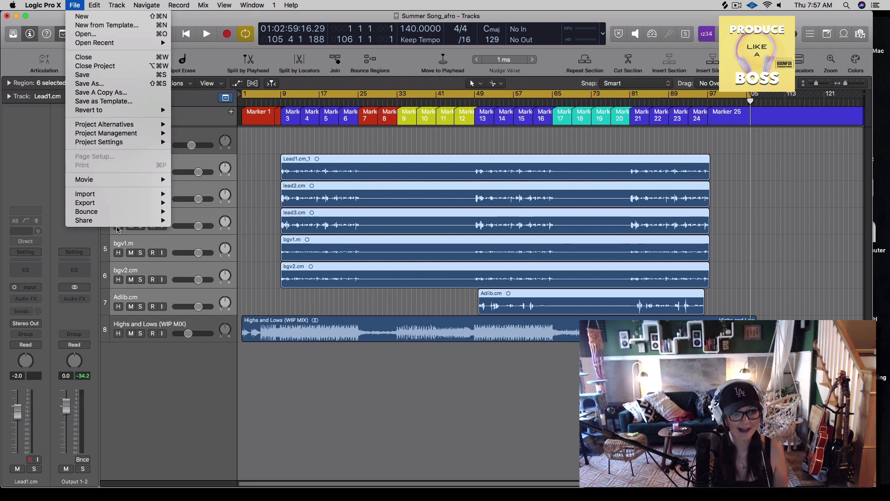
mouse_move(116, 204)
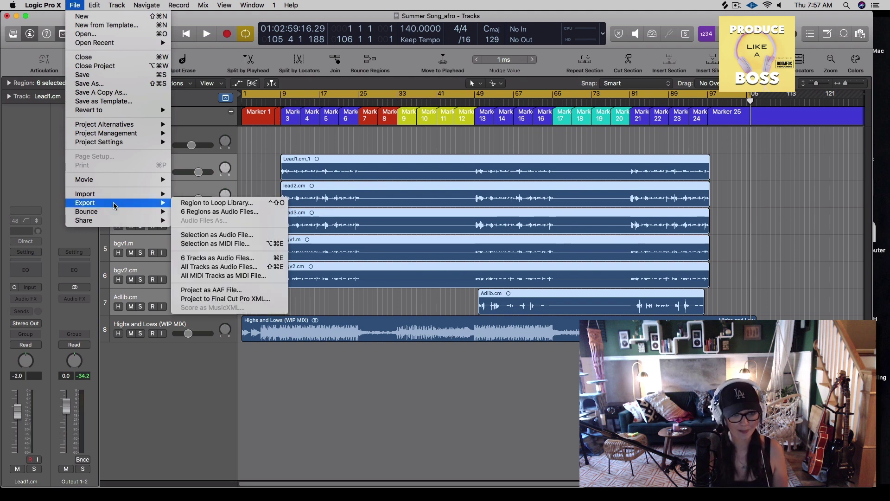
left_click(196, 258)
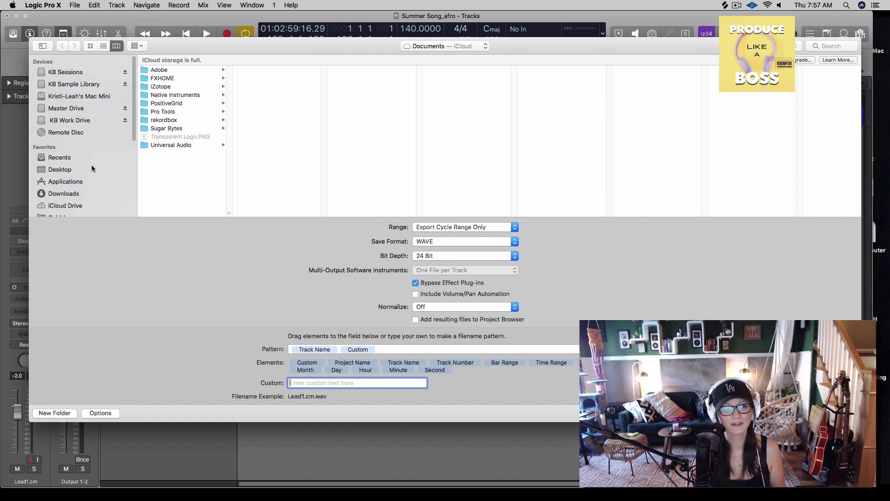
Step: Create a new folder named 'Vocals' on the Desktop for the exported tracks
left_click(60, 169)
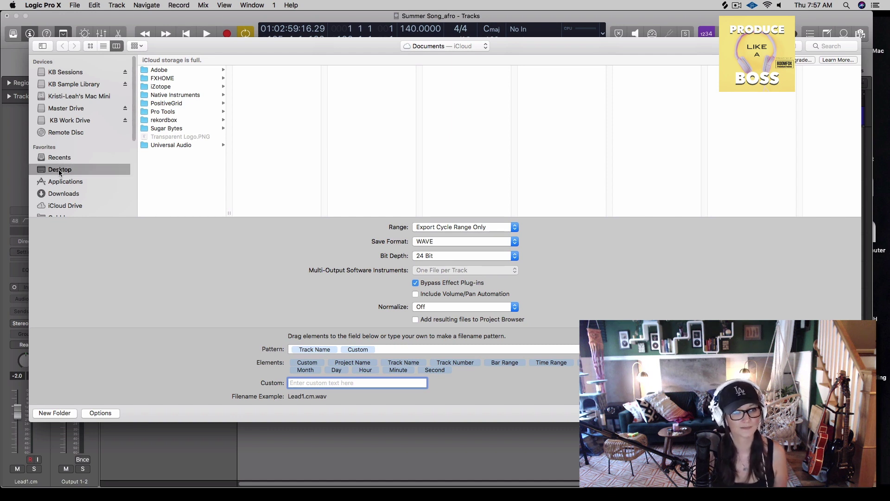
left_click(63, 418)
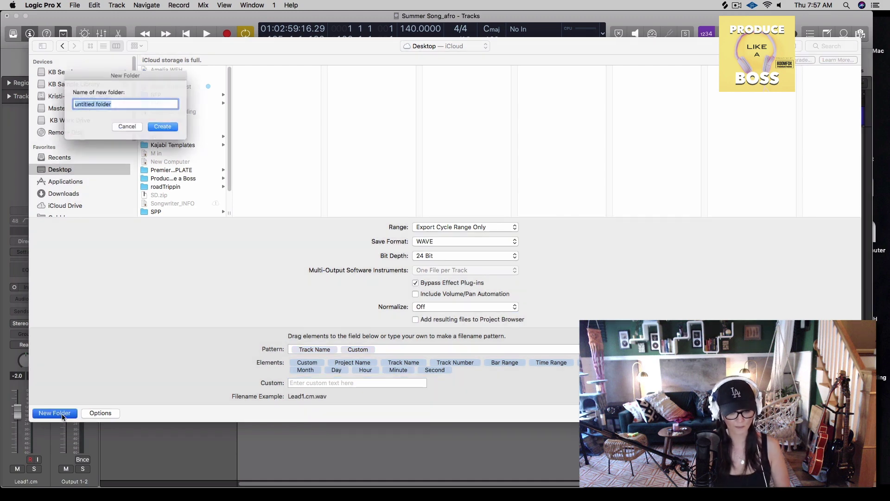
type("Vocals")
key("Return")
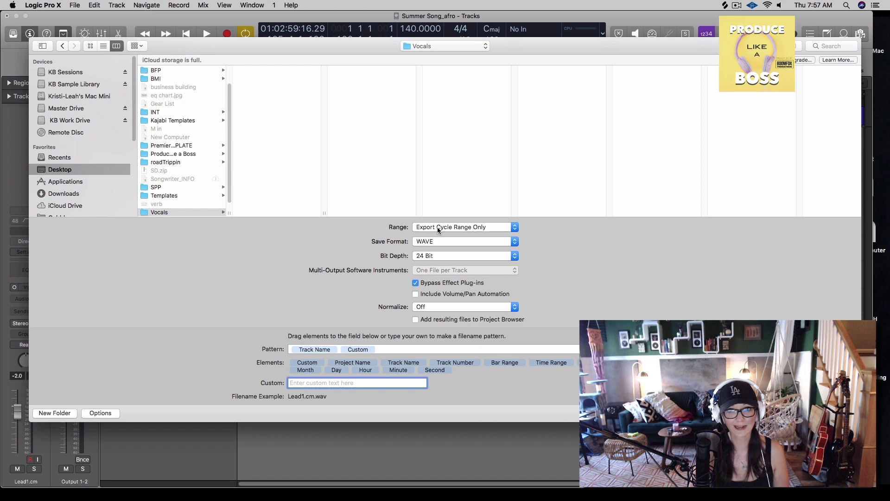
mouse_move(509, 47)
left_mouse_down()
mouse_move(504, 130)
mouse_move(488, 32)
left_mouse_up()
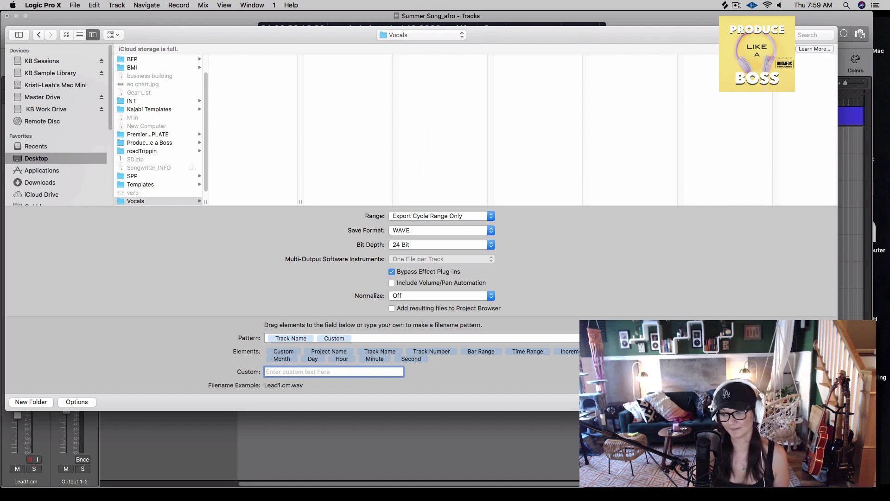
Step: Confirm the export, then use Compress "Vocals" on the desktop folder to create Vocals.zip
key("Escape")
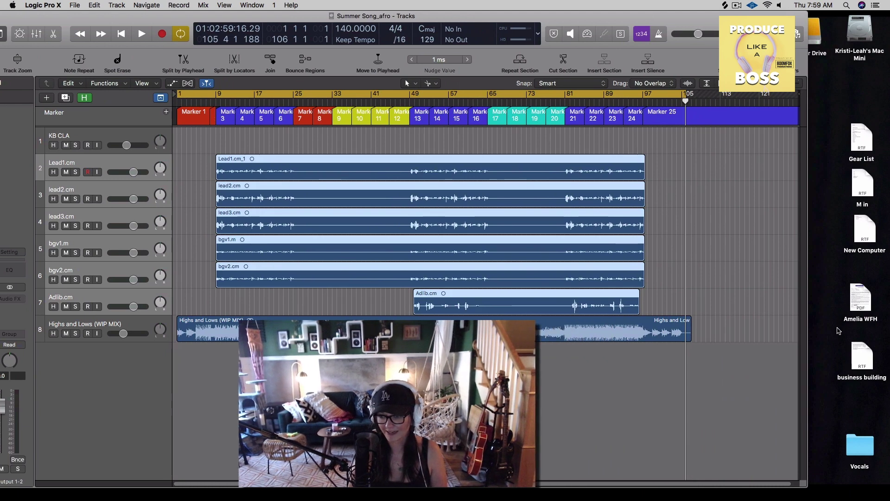
left_click_drag(859, 444, 844, 409)
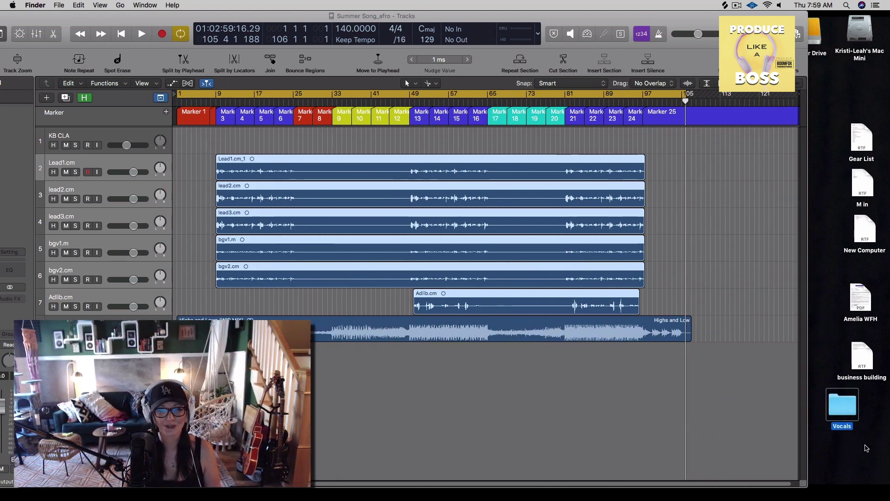
right_click(843, 407)
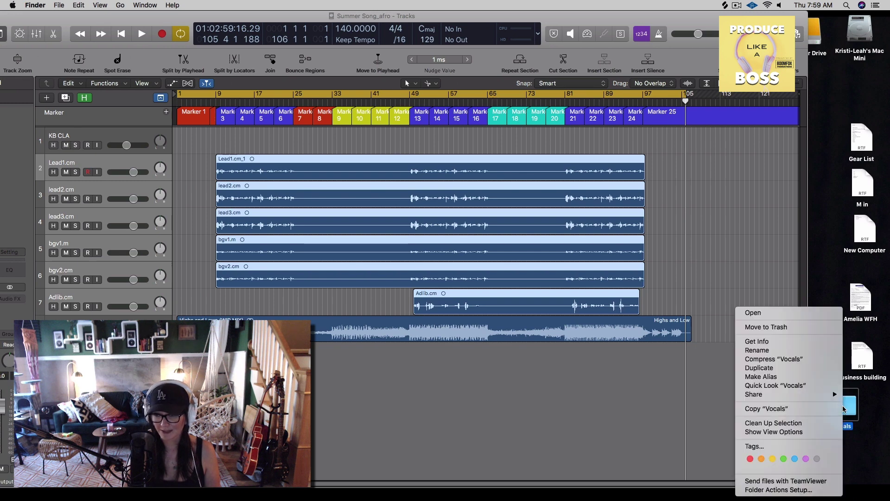
left_click(819, 366)
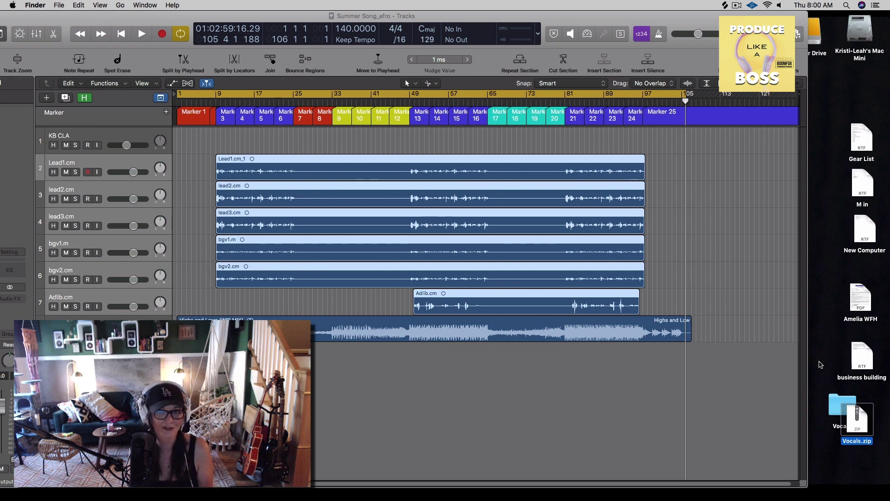
left_click_drag(515, 20, 536, 17)
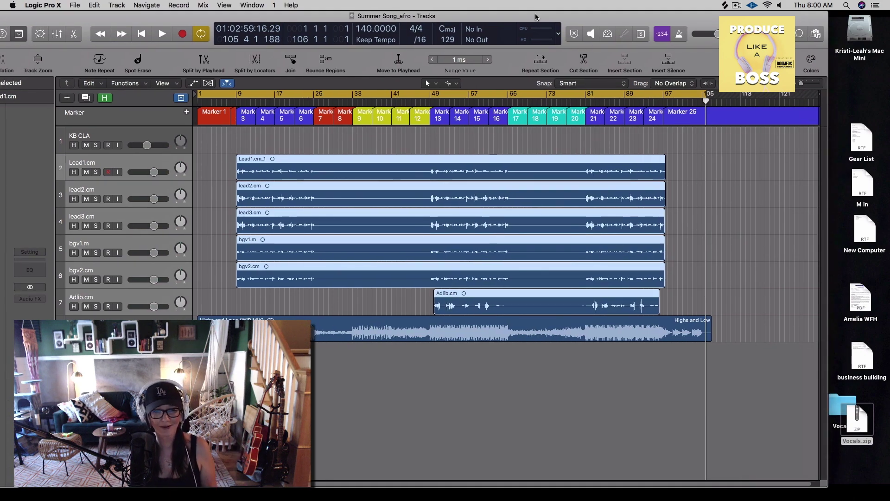